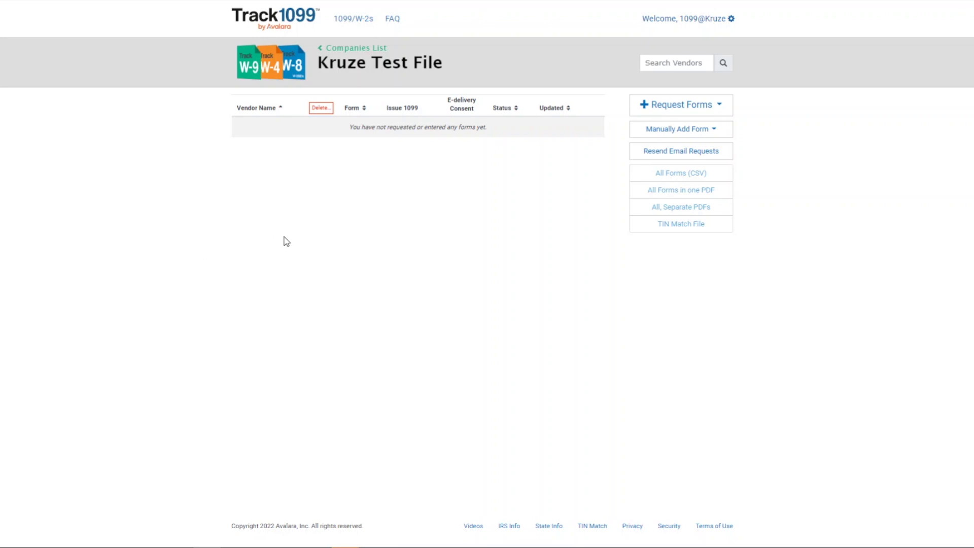
# - Open the Request Forms dropdown listing W-9, W-4, W-8BEN and W-8BEN-E
pyautogui.click(693, 113)
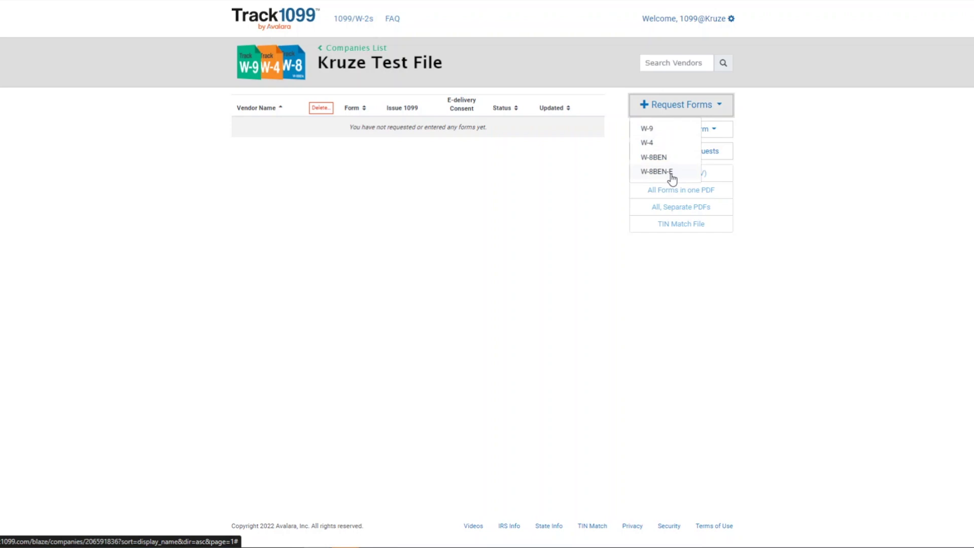
# - Send a W-9 request to vendor Test, Inc. at its contact e-mail address
pyautogui.click(673, 135)
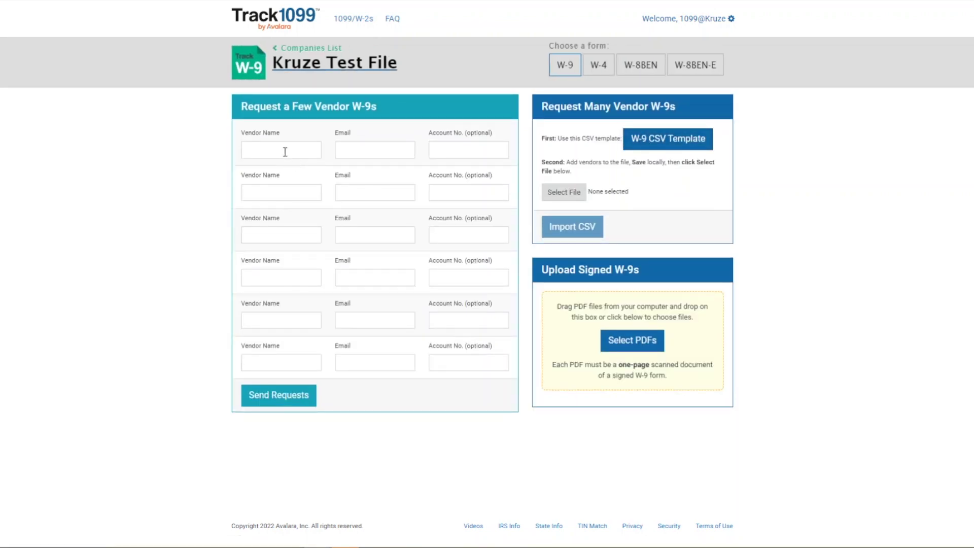
pyautogui.click(283, 148)
pyautogui.write('Test')
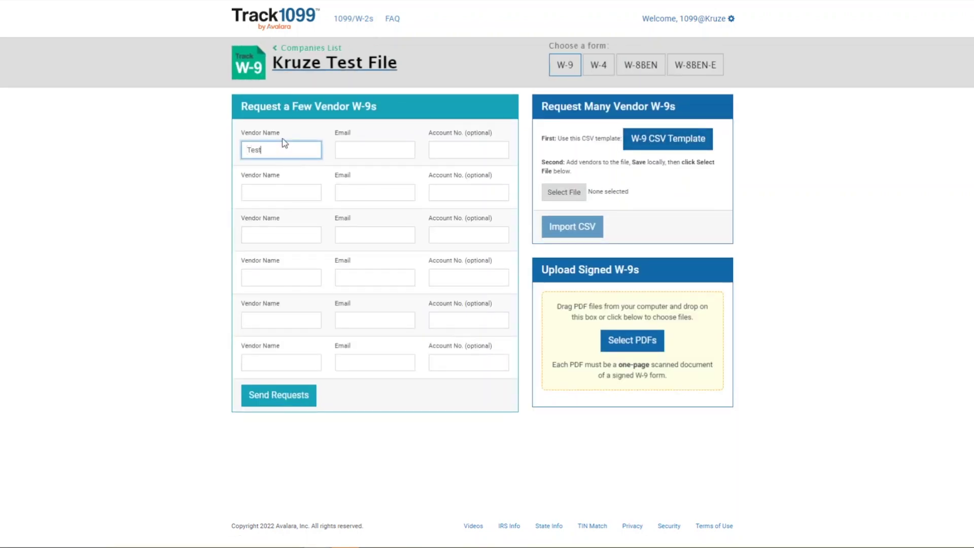
pyautogui.write(' I')
pyautogui.write('Inc.')
pyautogui.press('Tab')
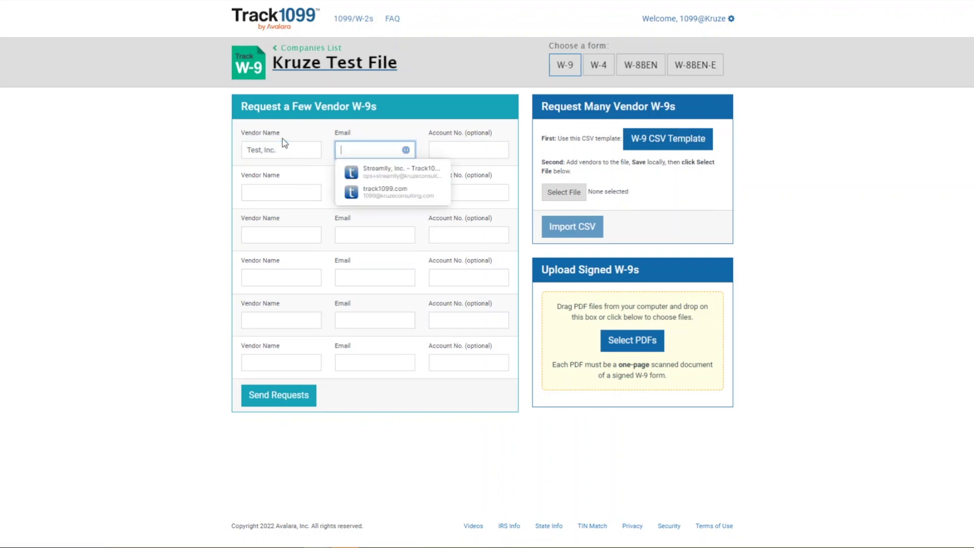
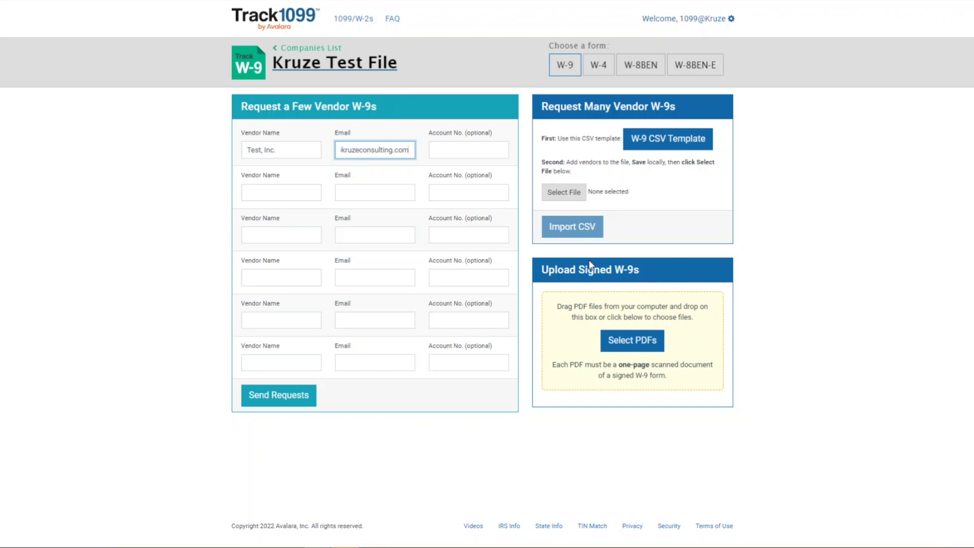
pyautogui.click(289, 400)
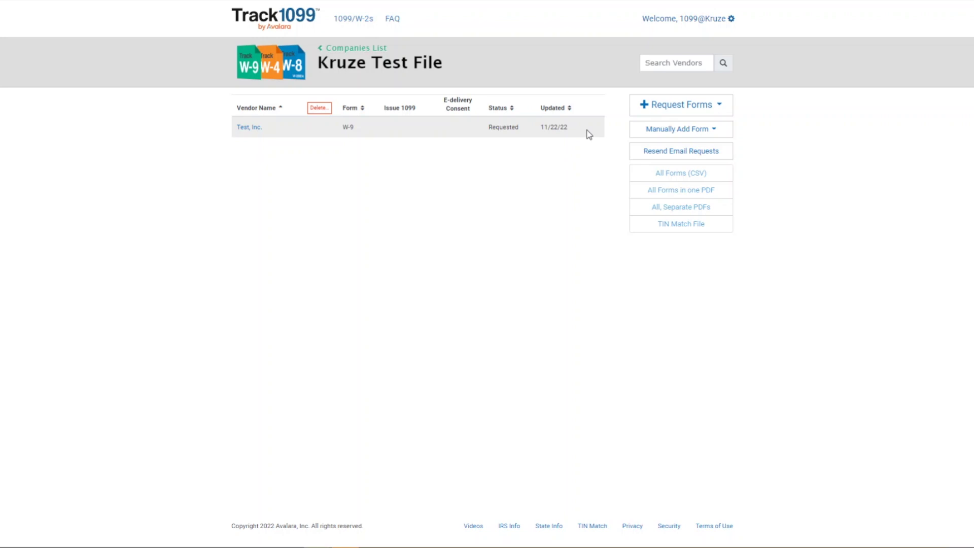
# - Open the Request Forms list of form types again
pyautogui.click(700, 104)
# - Send a W-9 request to an individual vendor, entering their name and e-mail
pyautogui.click(667, 131)
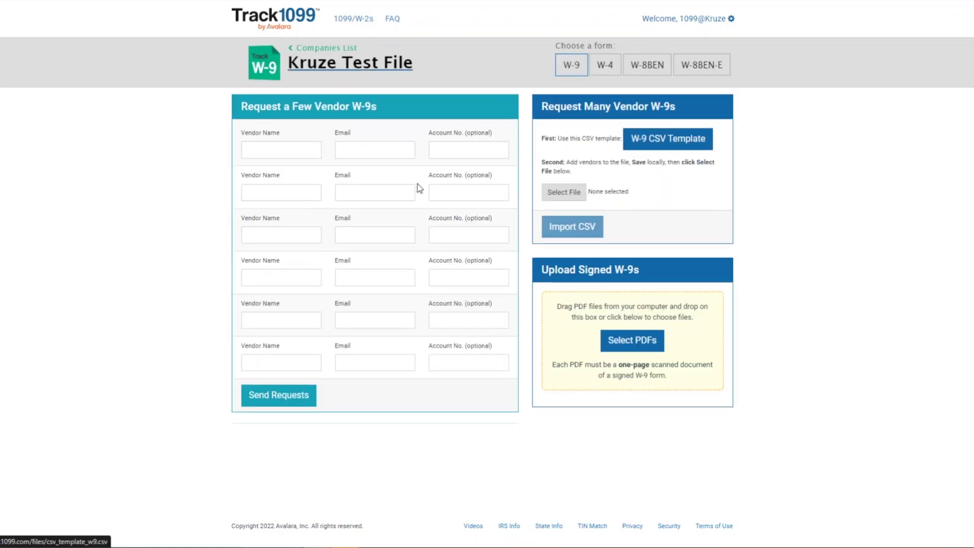
pyautogui.click(296, 150)
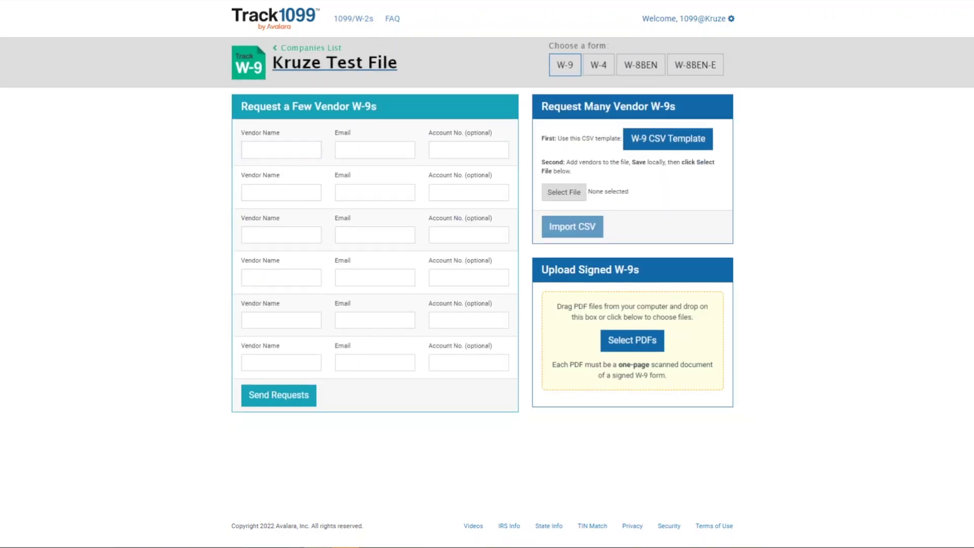
pyautogui.click(285, 149)
pyautogui.write('John')
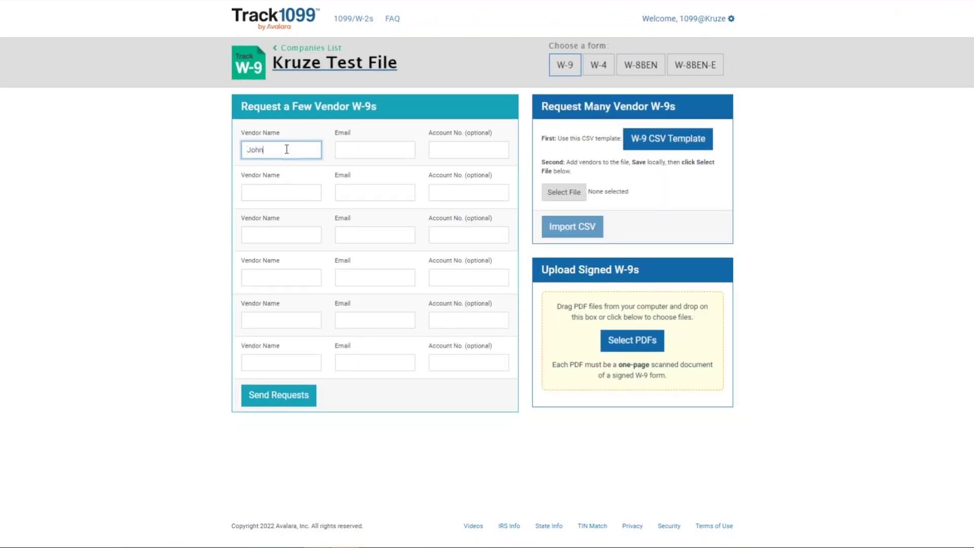
pyautogui.write(' Smith')
pyautogui.press('Tab')
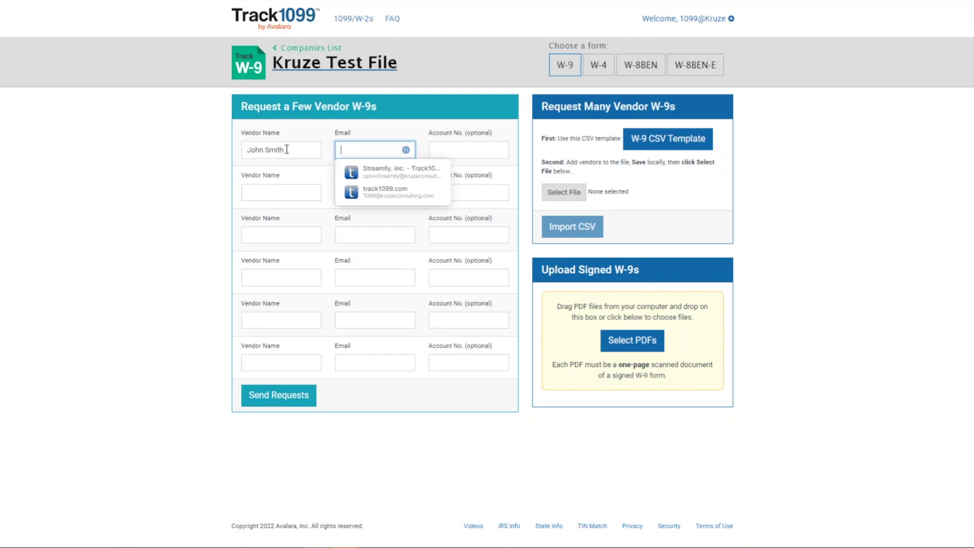
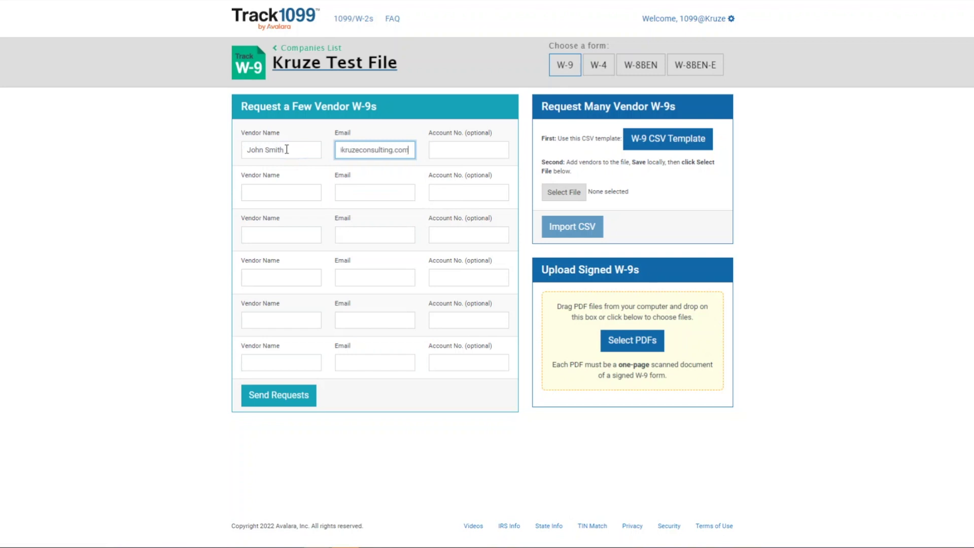
pyautogui.click(263, 399)
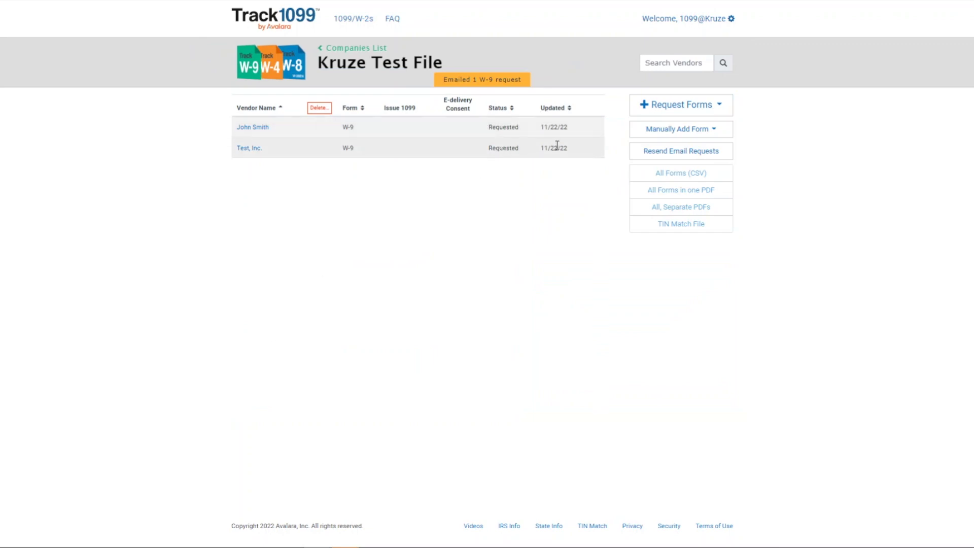
# - Send a W-9 request to a third individual vendor with their name and e-mail
pyautogui.click(670, 113)
pyautogui.click(645, 129)
pyautogui.click(273, 150)
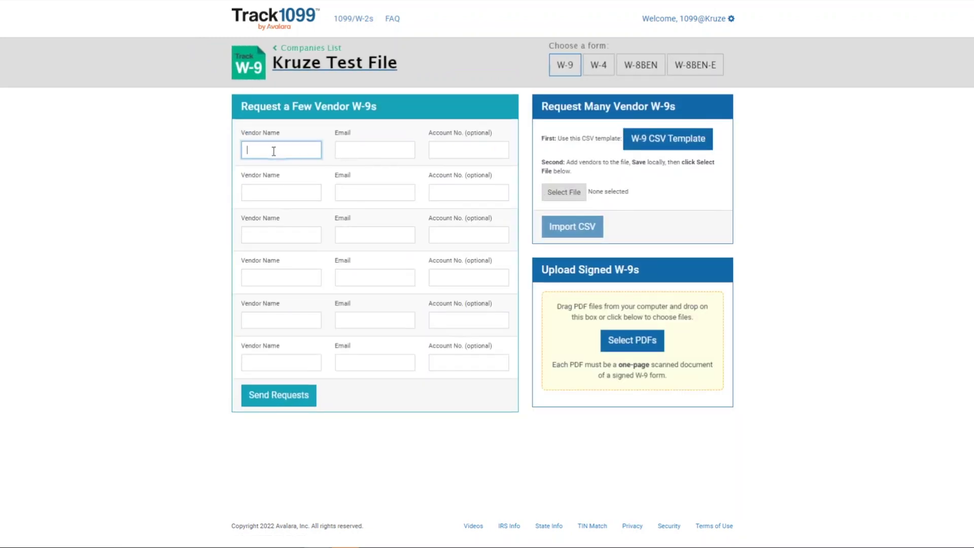
pyautogui.write('Jane Smith')
pyautogui.press('Tab')
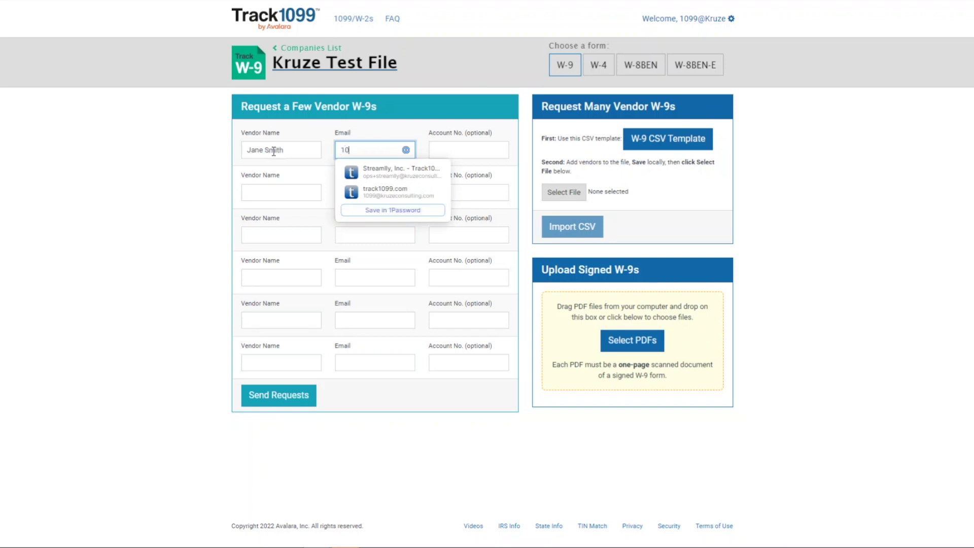
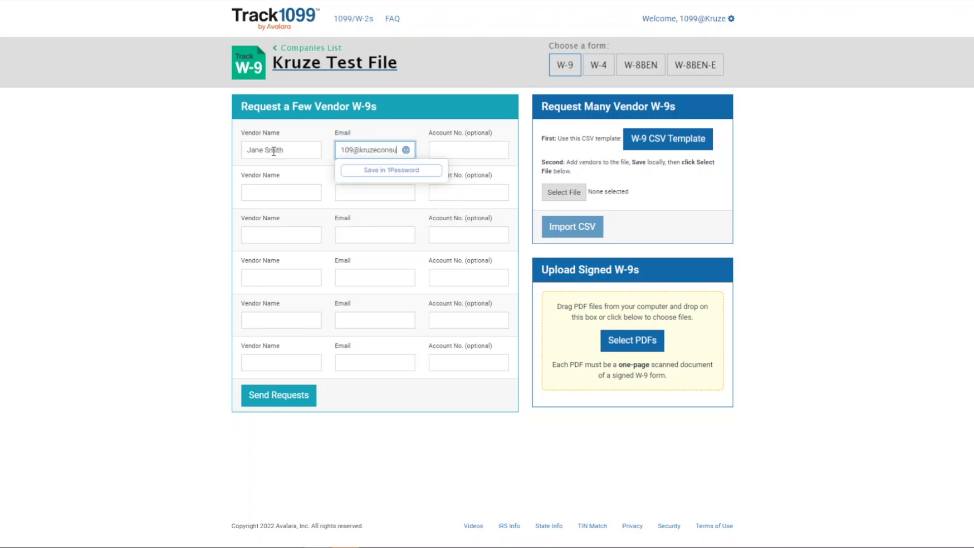
pyautogui.click(321, 413)
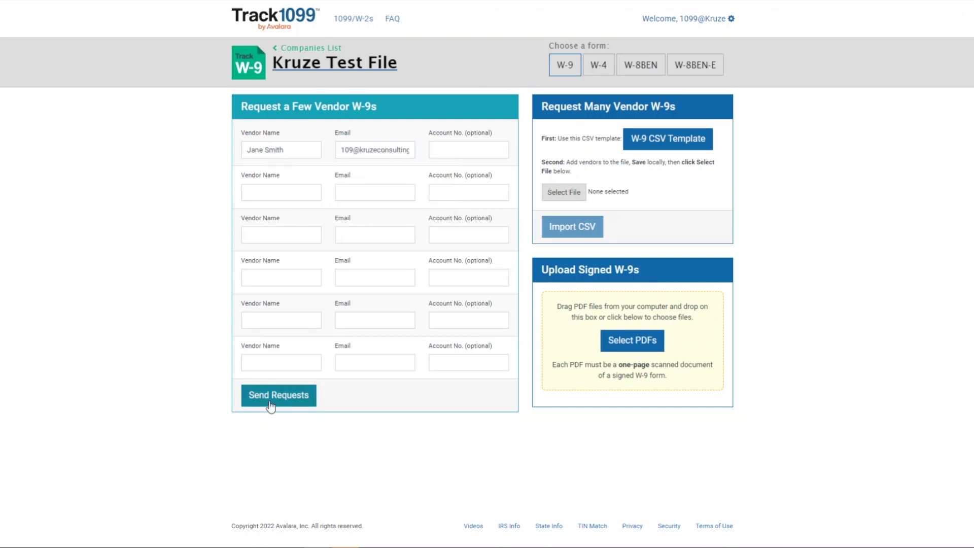
pyautogui.click(271, 404)
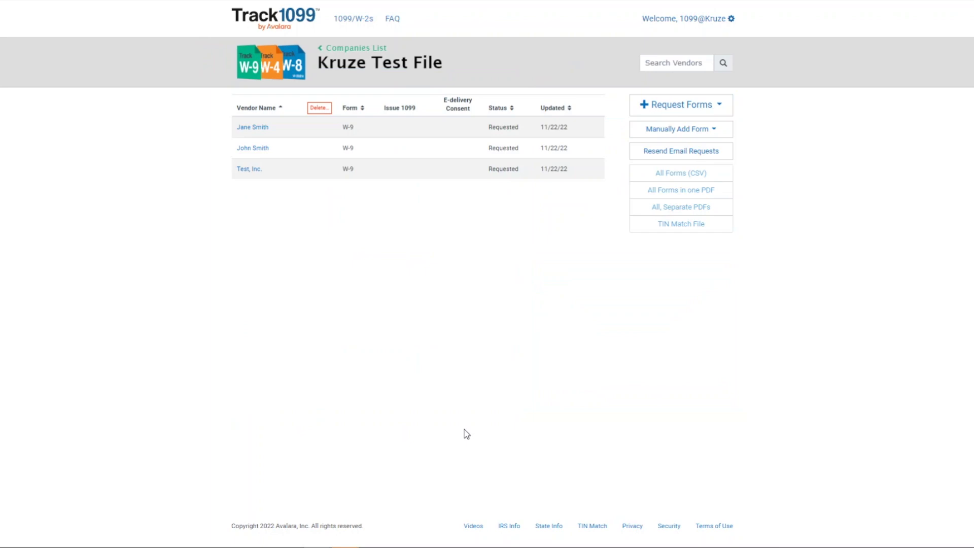
pyautogui.click(695, 134)
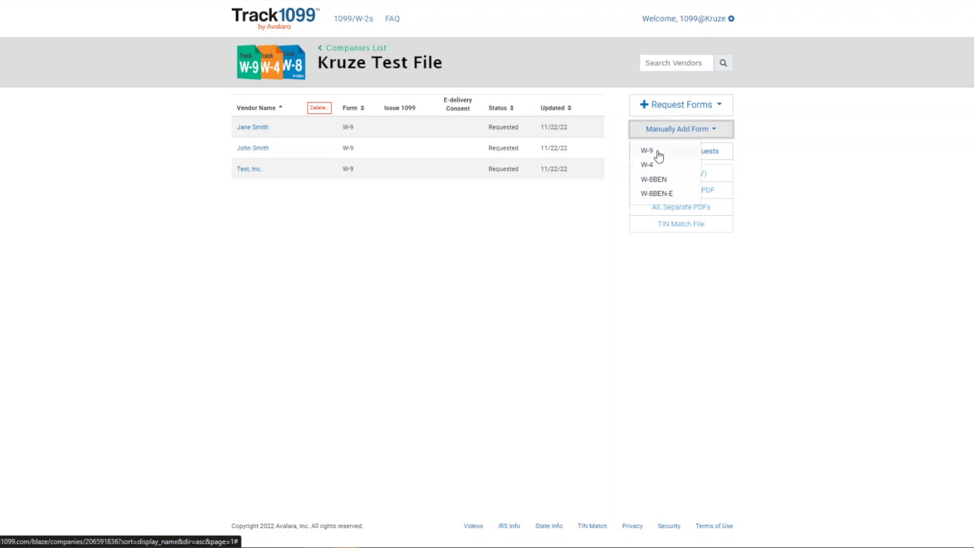
# - Start a manual W-9 entry and enter the individual payee's name
pyautogui.click(654, 150)
pyautogui.click(424, 148)
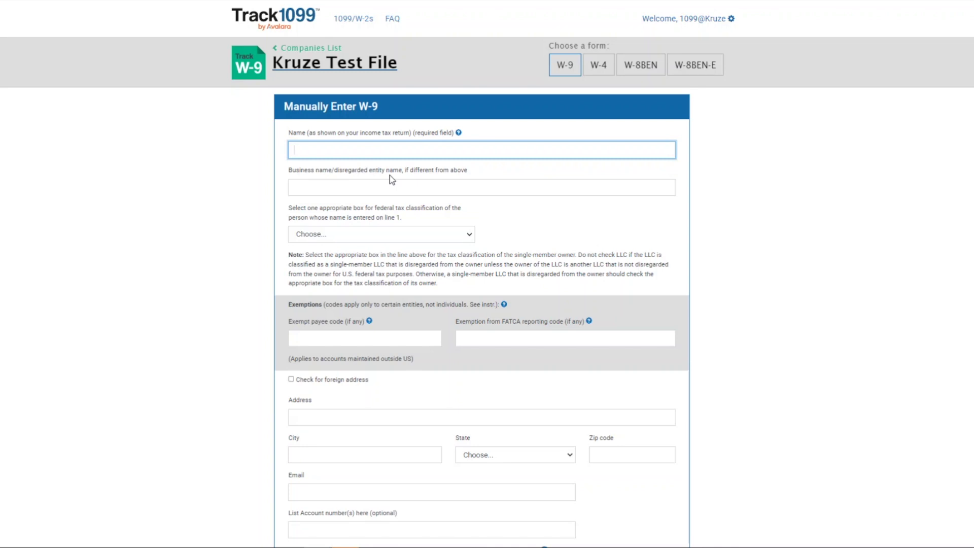
pyautogui.write('John Smith')
# - Classify the payee as individual/sole proprietor and fill in street address, city, state and zip
pyautogui.click(348, 231)
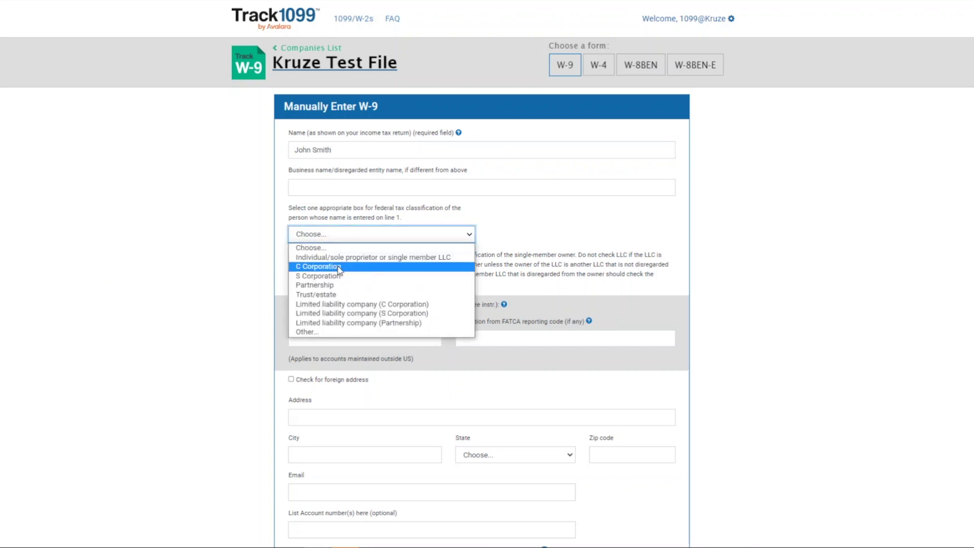
pyautogui.click(335, 256)
pyautogui.scroll(-1, 447, 317)
pyautogui.scroll(-1, 447, 317)
pyautogui.click(341, 307)
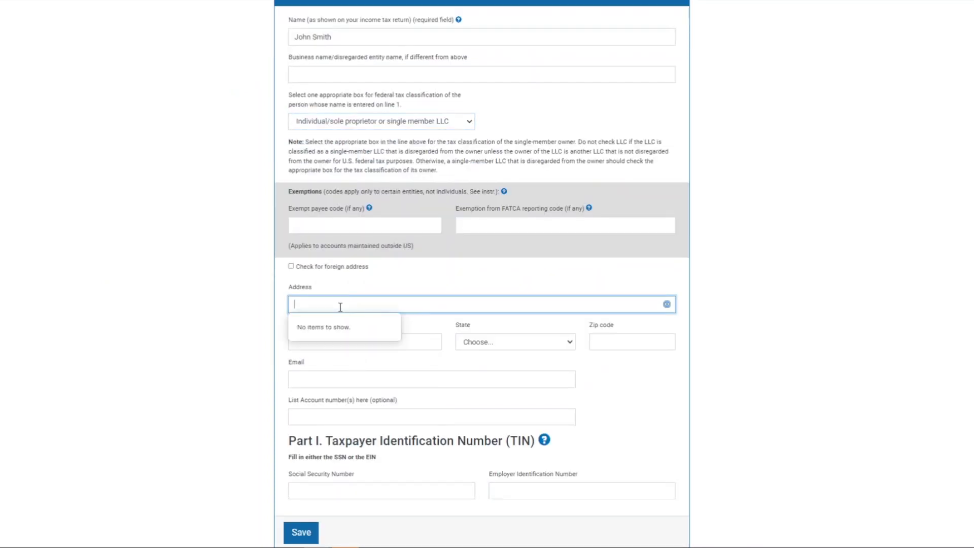
pyautogui.write('111 Kruze Dr')
pyautogui.press('Tab')
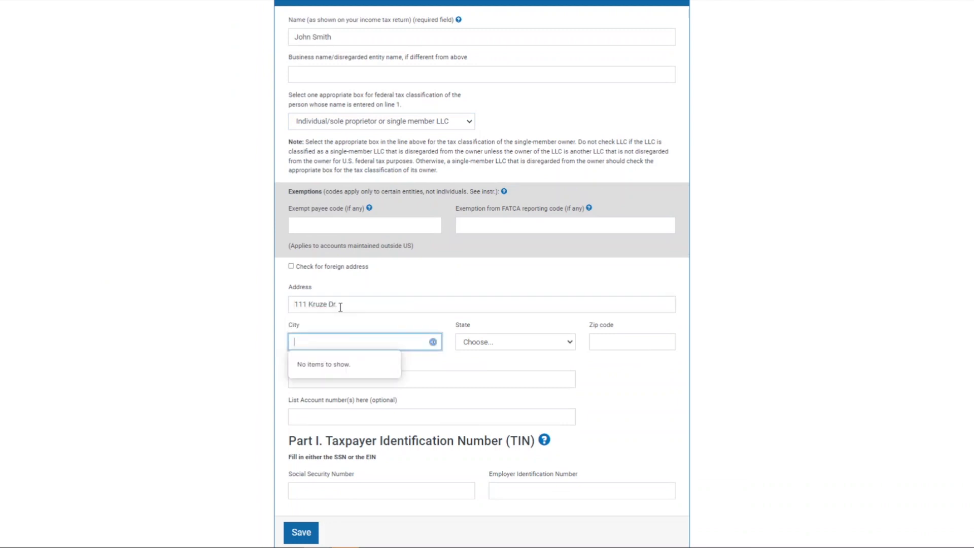
pyautogui.write('San Francisco')
pyautogui.press('Tab')
pyautogui.press('c')
pyautogui.press('Tab')
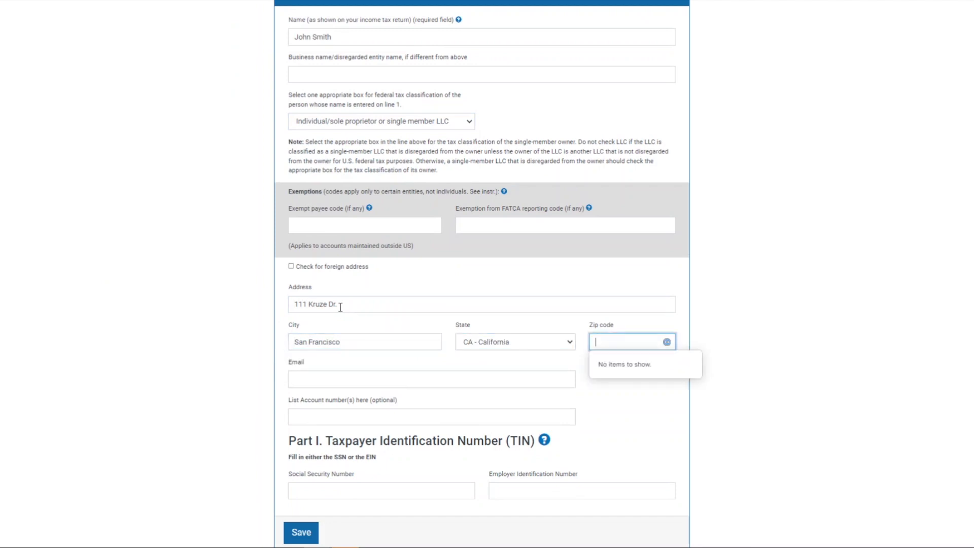
pyautogui.write('94106')
# - Enter the payee's e-mail address and Social Security Number on the W-9
pyautogui.press('Tab')
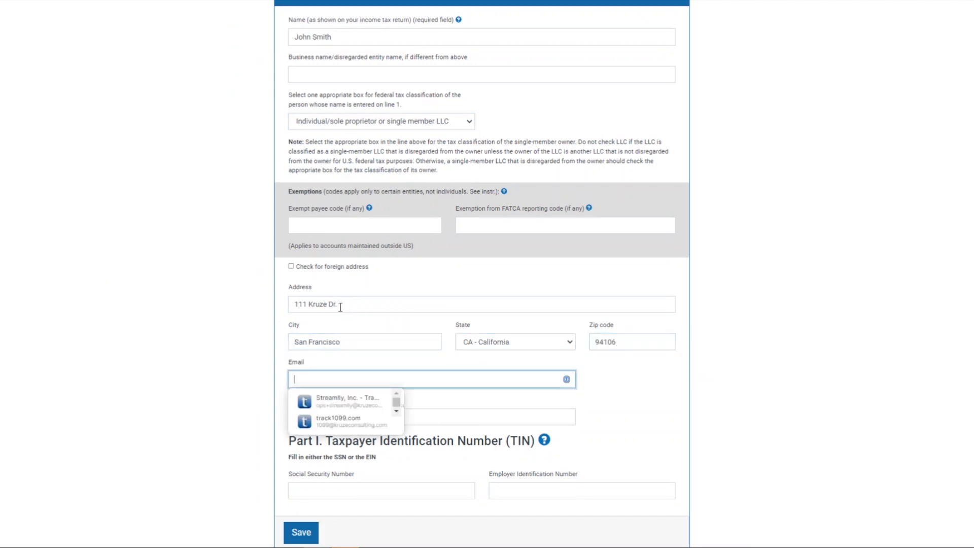
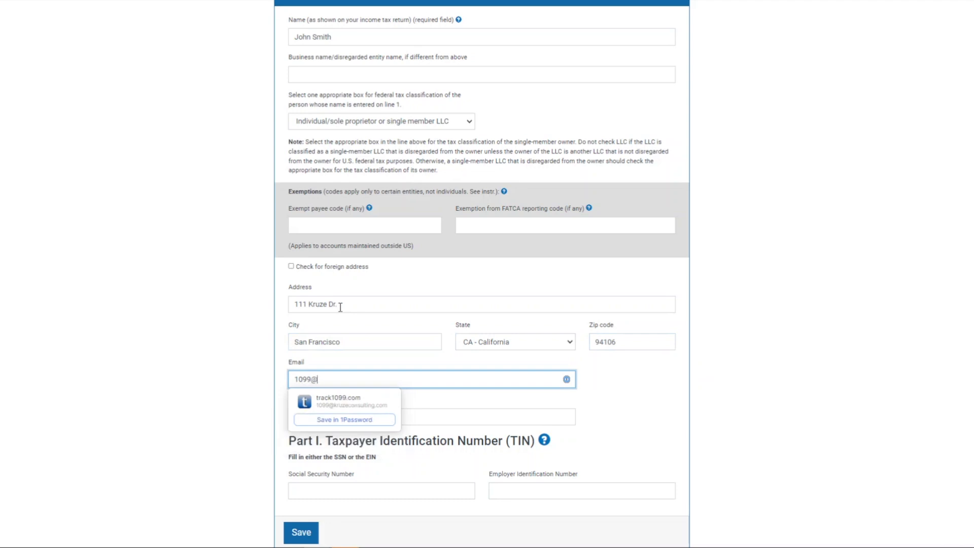
pyautogui.scroll(-2, 407, 405)
pyautogui.click(359, 380)
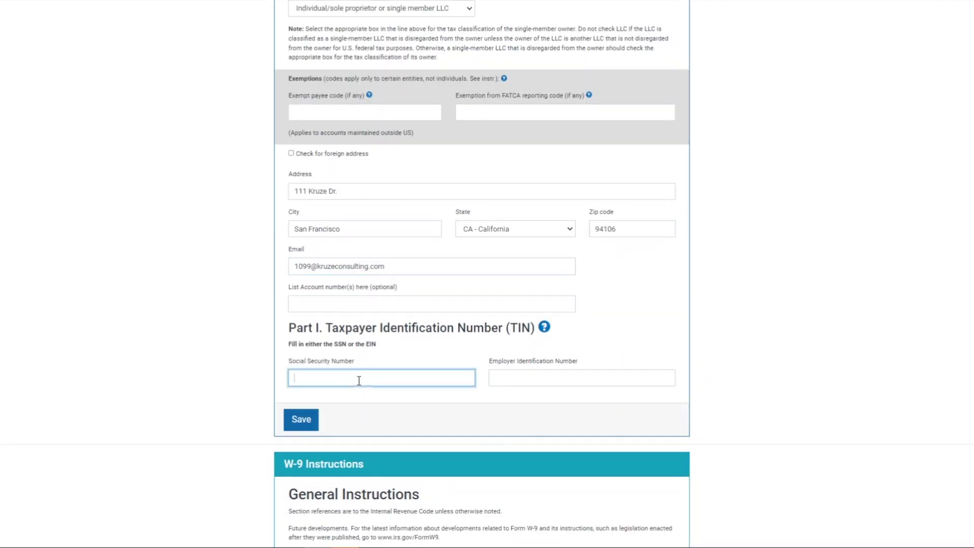
pyautogui.write('999-88-7777')
pyautogui.click(260, 381)
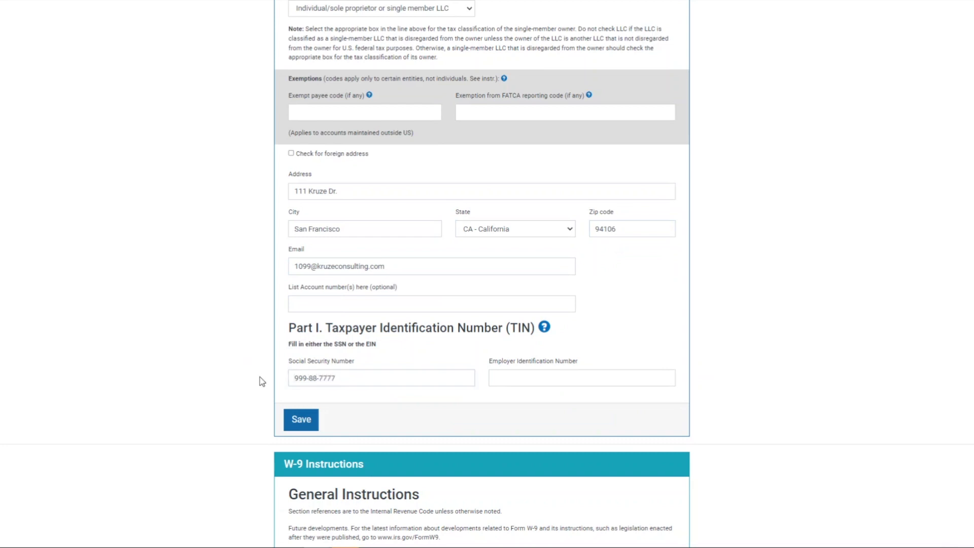
pyautogui.scroll(1, 444, 386)
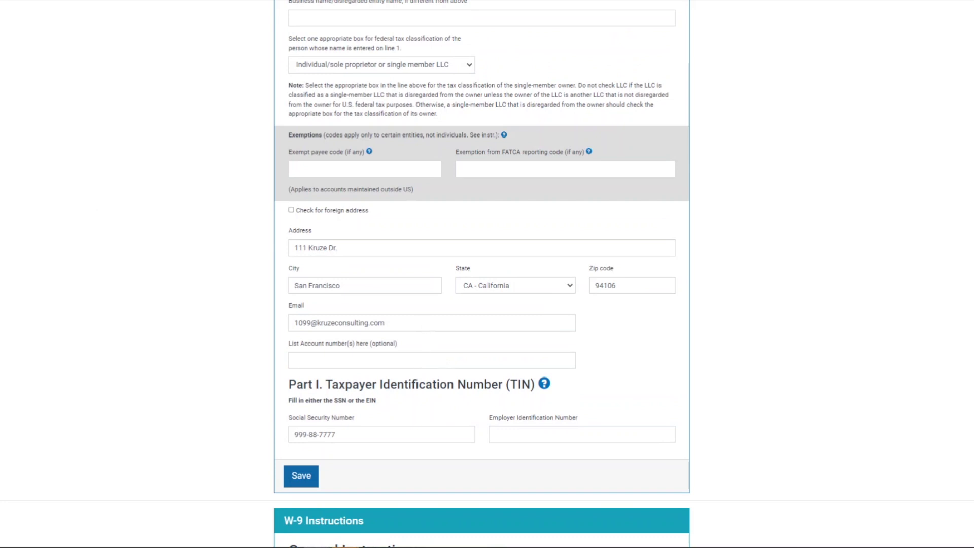
pyautogui.scroll(5, 573, 203)
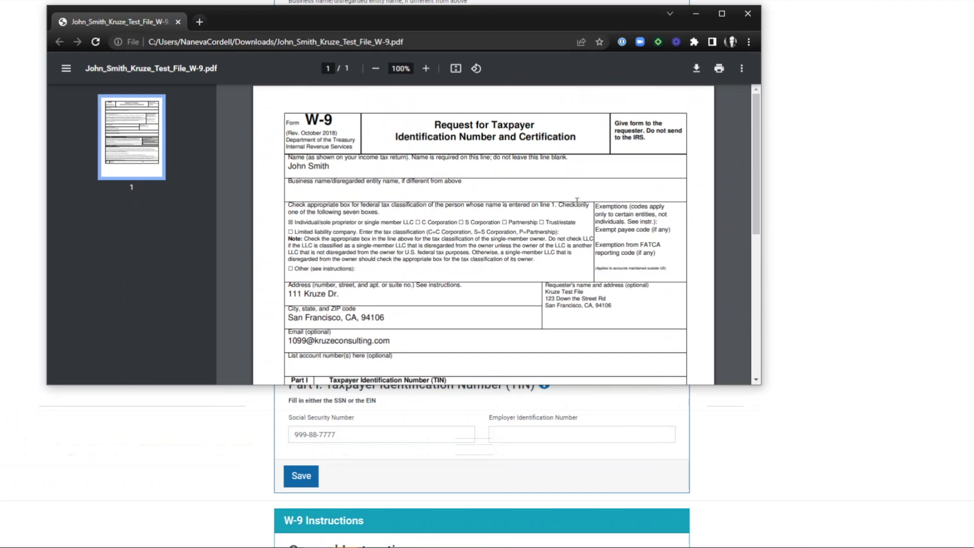
pyautogui.scroll(-5, 576, 201)
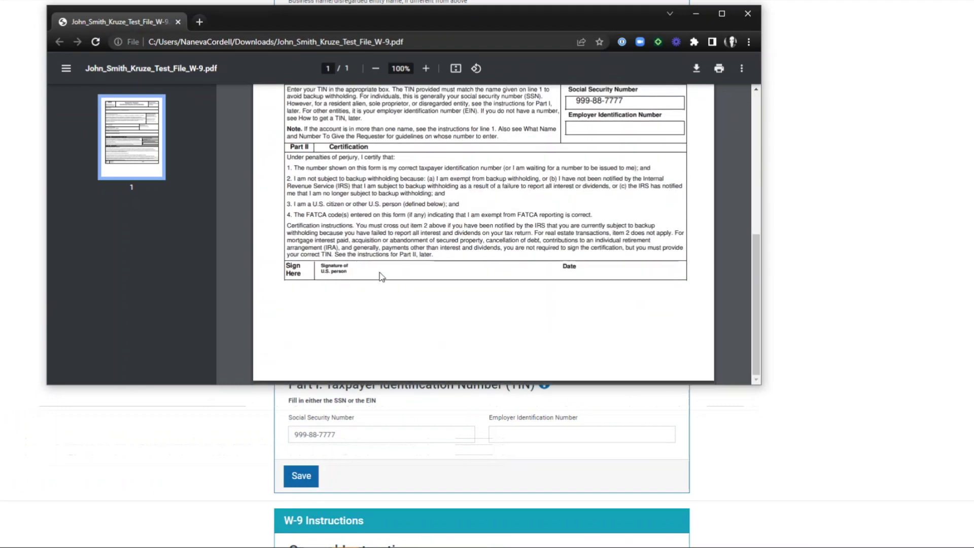
pyautogui.scroll(1, 562, 222)
pyautogui.scroll(5, 561, 223)
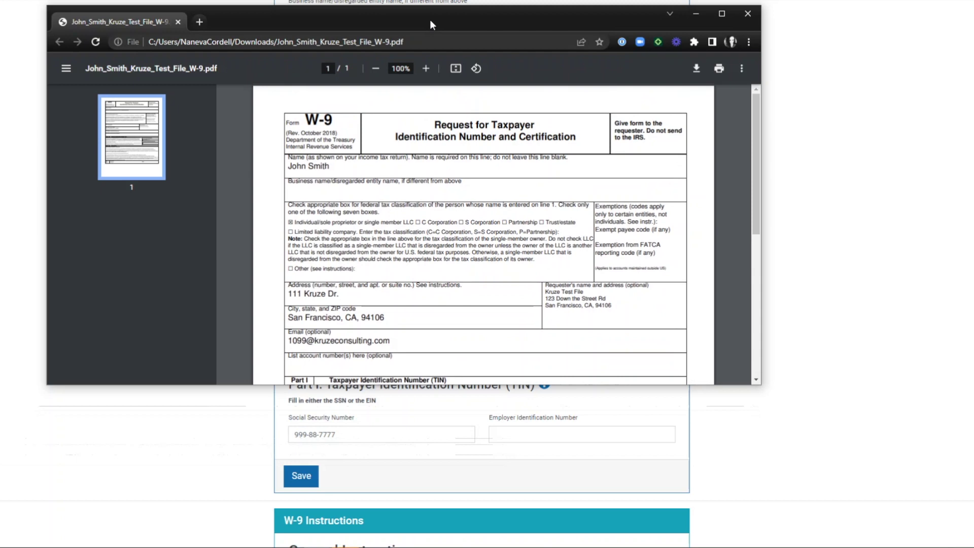
pyautogui.moveTo(430, 22); pyautogui.dragTo(0, 137)
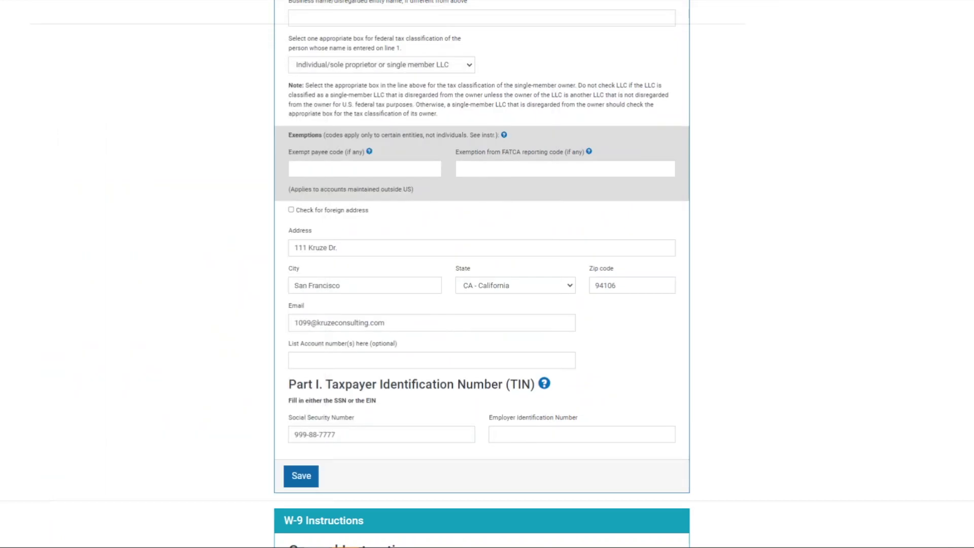
pyautogui.scroll(-1, 537, 411)
pyautogui.click(303, 476)
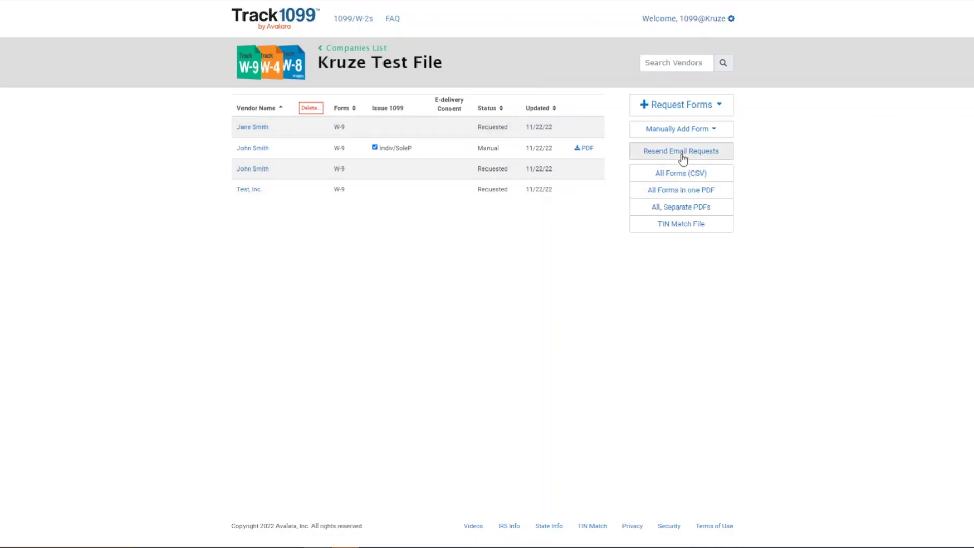
# - Delete the individual vendor's duplicate Requested W-9 row from the Kruze Test File list
pyautogui.click(257, 175)
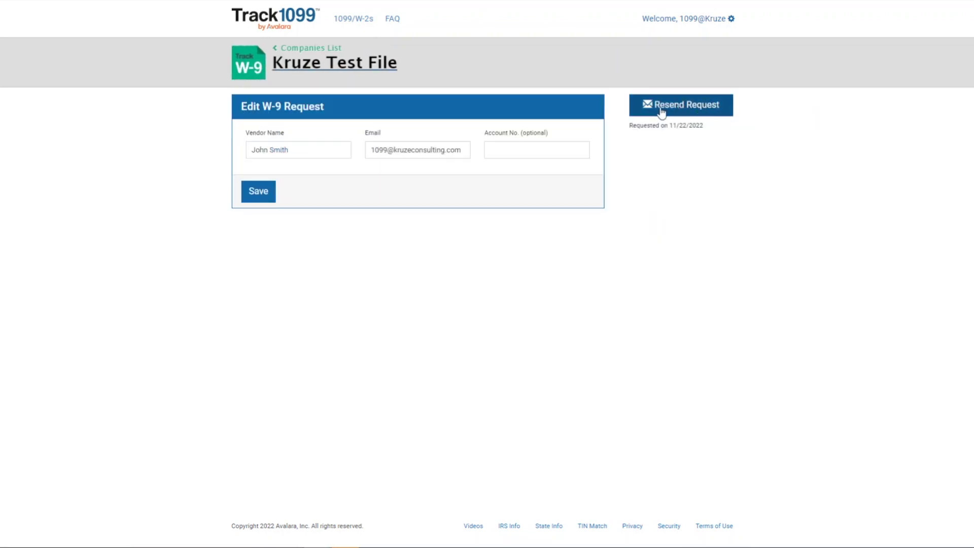
pyautogui.click(305, 63)
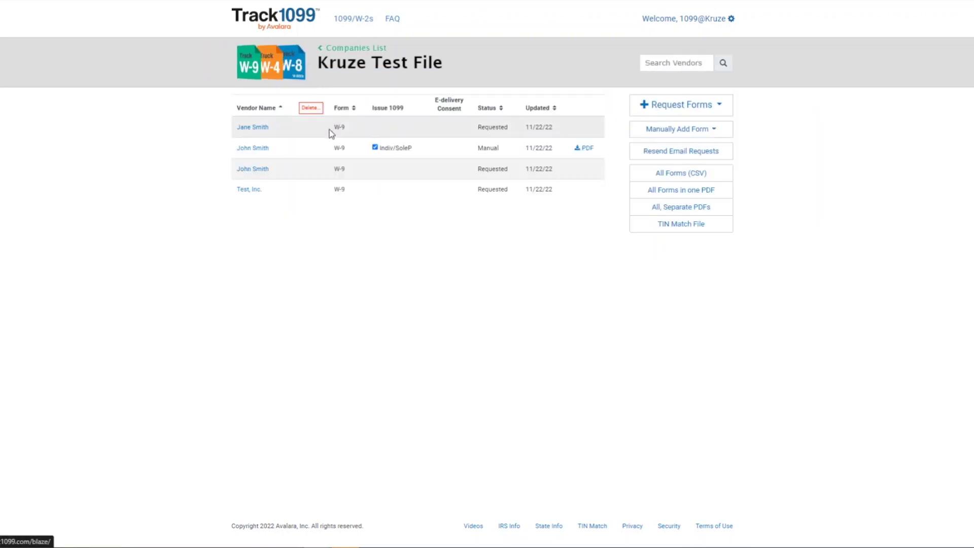
pyautogui.click(315, 114)
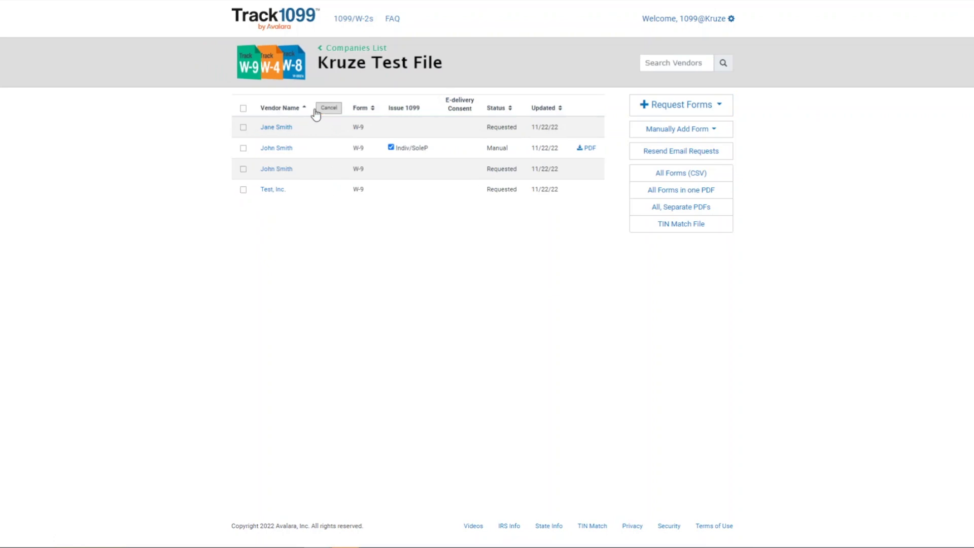
pyautogui.click(243, 170)
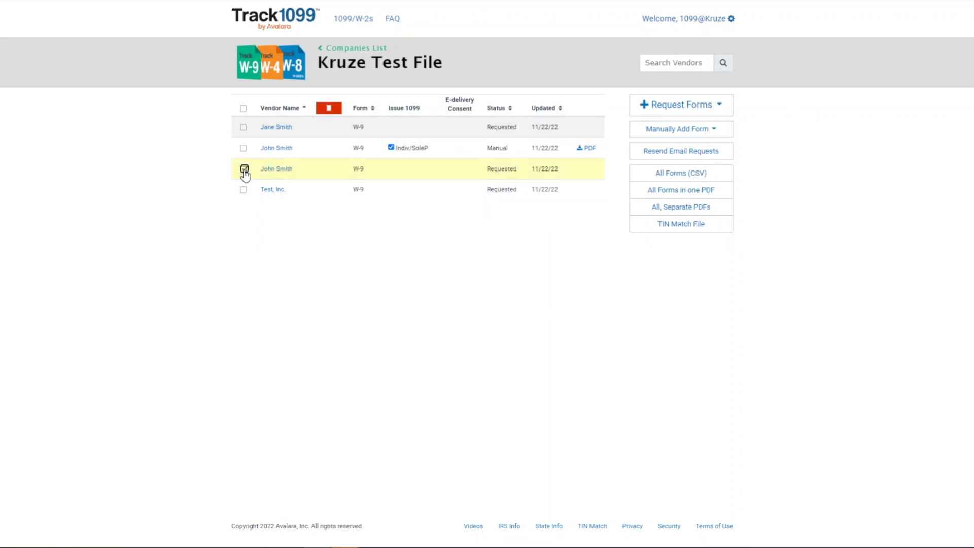
pyautogui.click(328, 108)
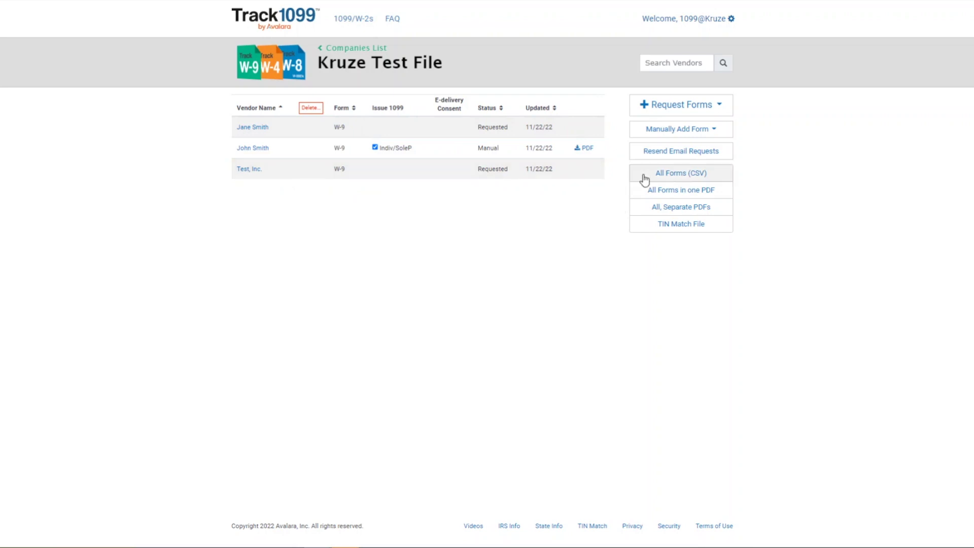
# - Start a manual W-9 for Test, Inc. classified as C Corporation
pyautogui.click(672, 135)
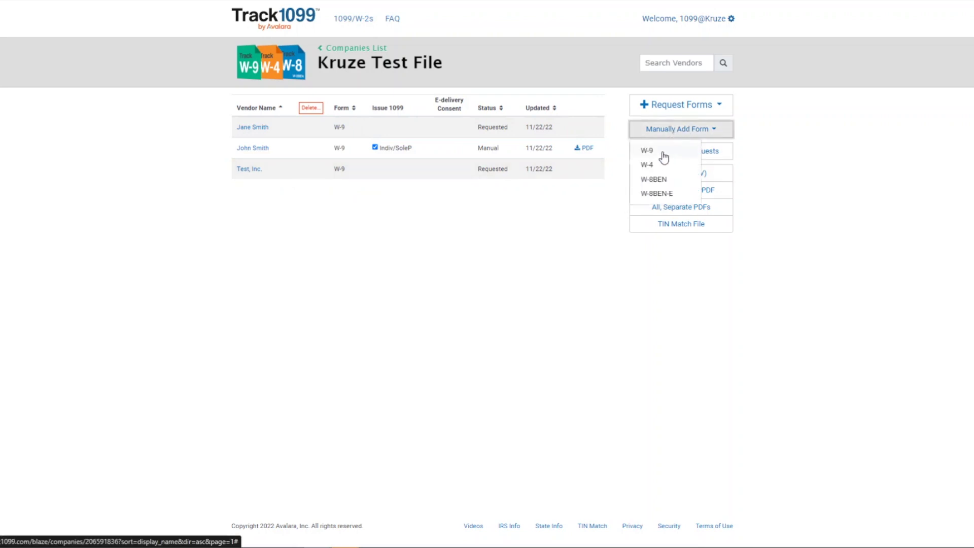
pyautogui.click(662, 155)
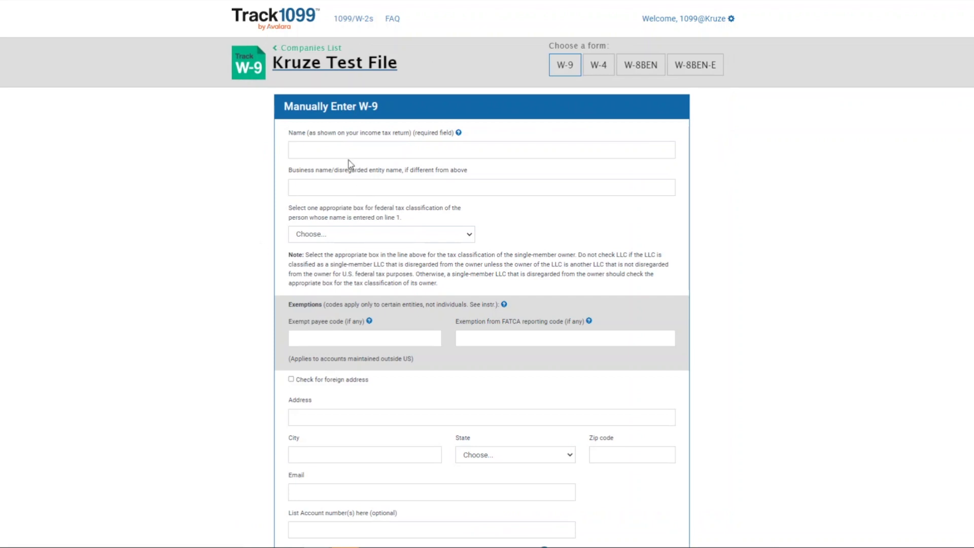
pyautogui.click(344, 148)
pyautogui.write('Test, Inc.')
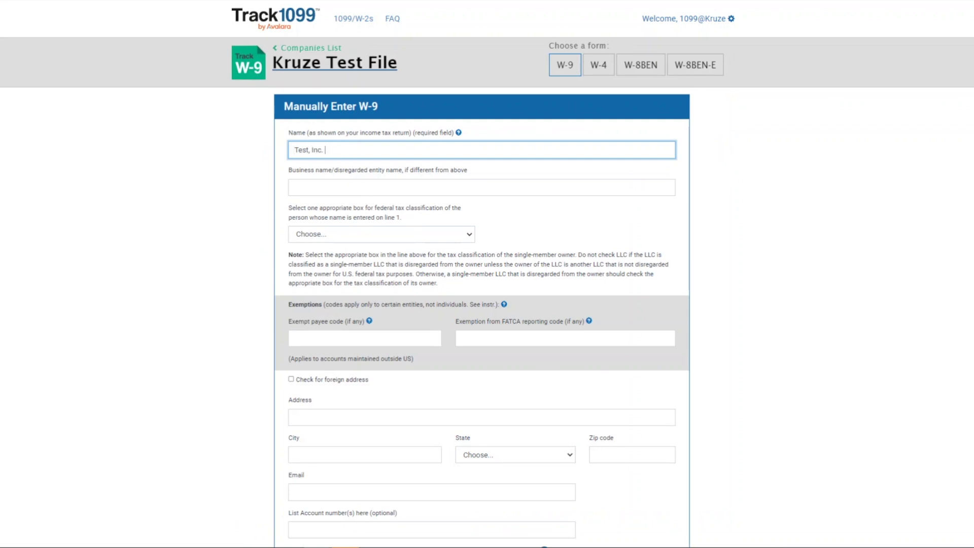
pyautogui.click(348, 236)
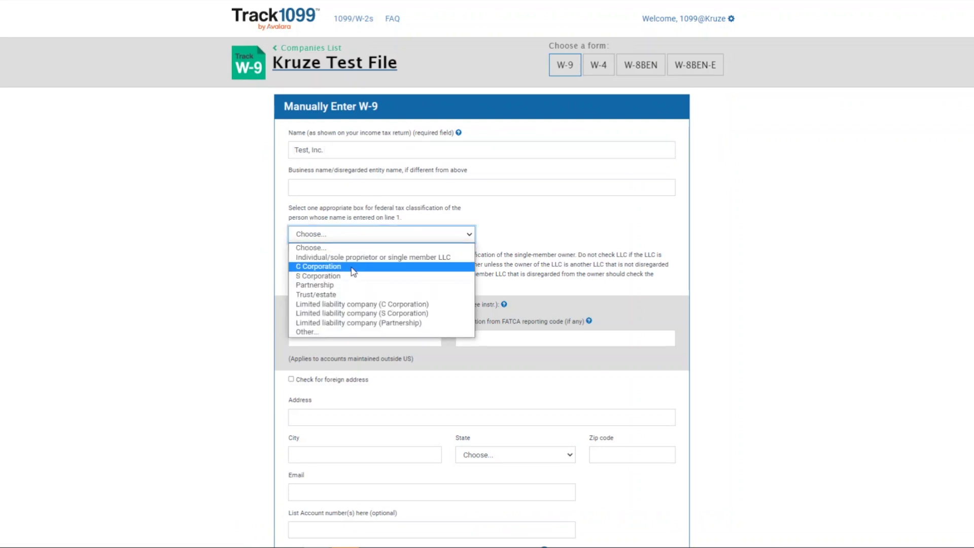
pyautogui.click(330, 266)
# - Fill in Test, Inc.'s street address, city, state and zip code
pyautogui.click(322, 414)
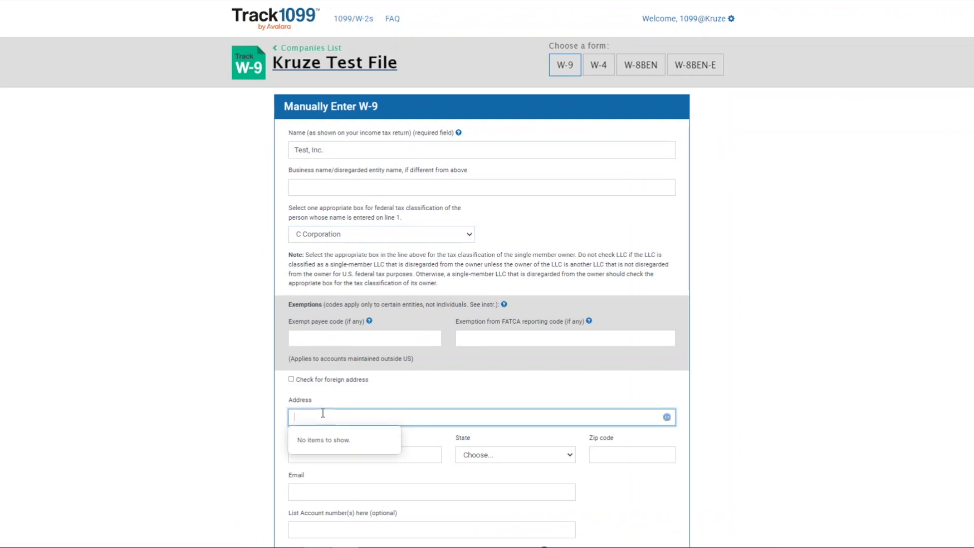
pyautogui.write('112 Kruze Dr.')
pyautogui.press('Tab')
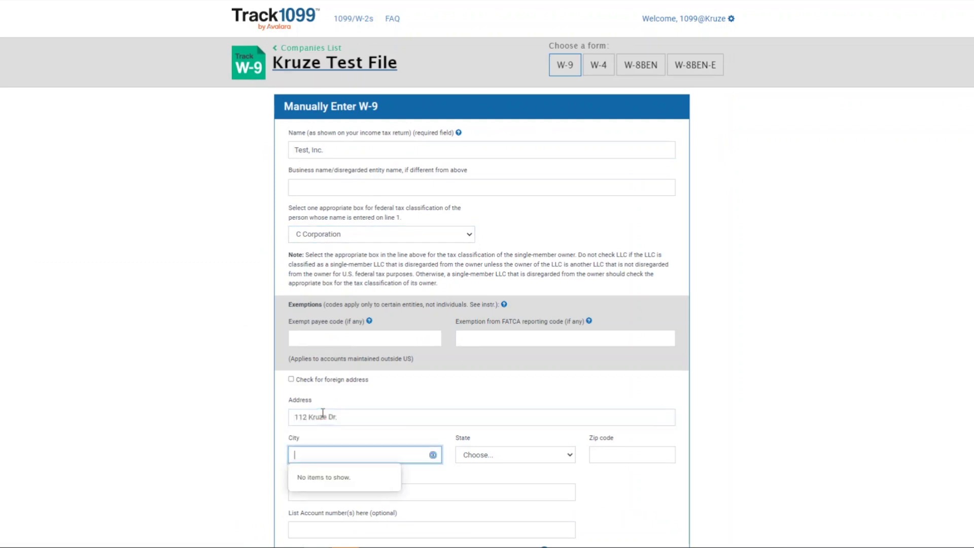
pyautogui.write('San Francisco')
pyautogui.press('Tab')
pyautogui.press('c')
pyautogui.press('Tab')
pyautogui.write('94106')
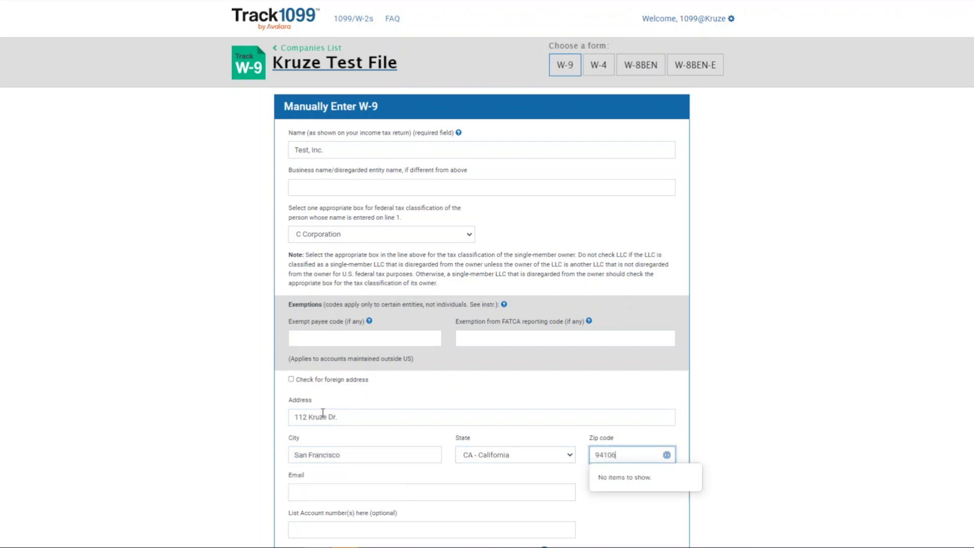
pyautogui.scroll(-4, 350, 395)
pyautogui.click(326, 322)
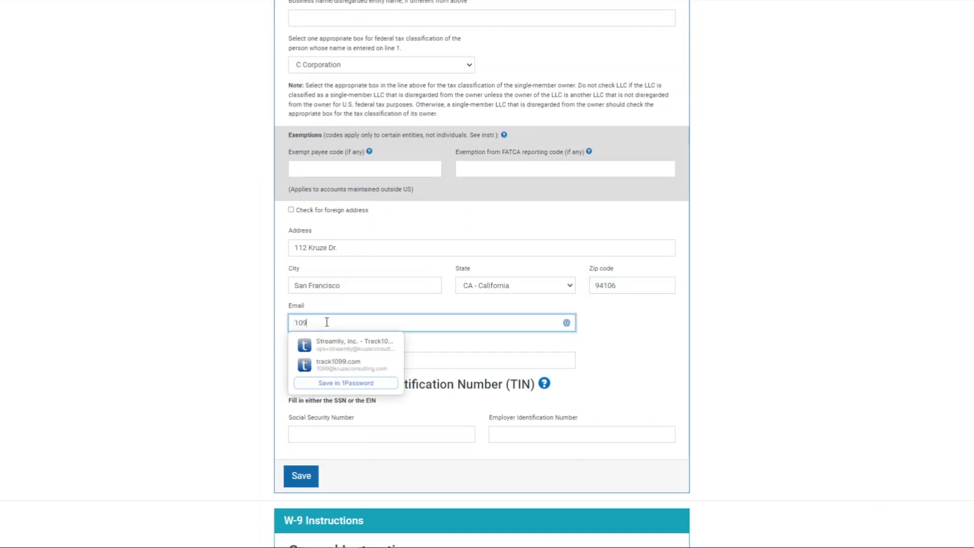
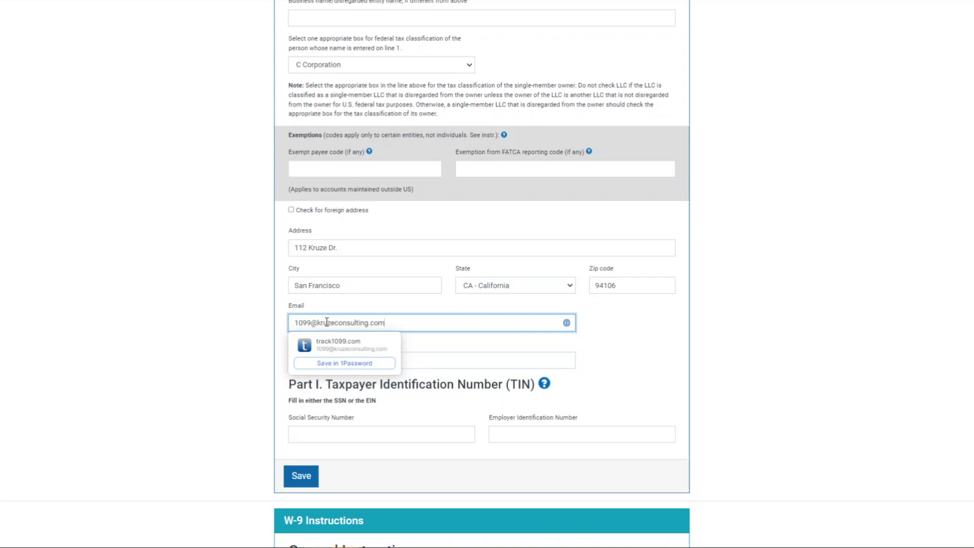
# - Enter Test, Inc.'s e-mail and Employer Identification Number, then save its W-9
pyautogui.click(248, 322)
pyautogui.scroll(-2, 251, 321)
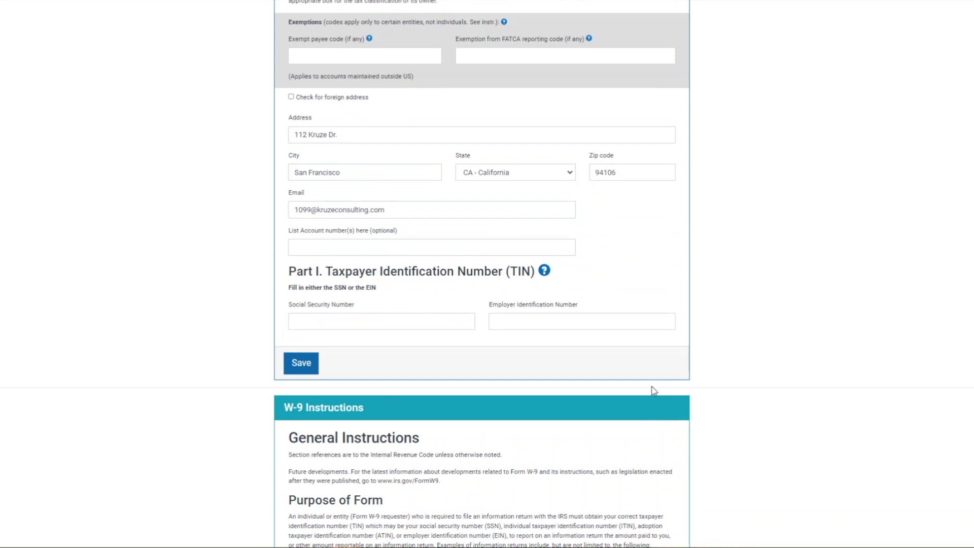
pyautogui.click(570, 321)
pyautogui.write('99')
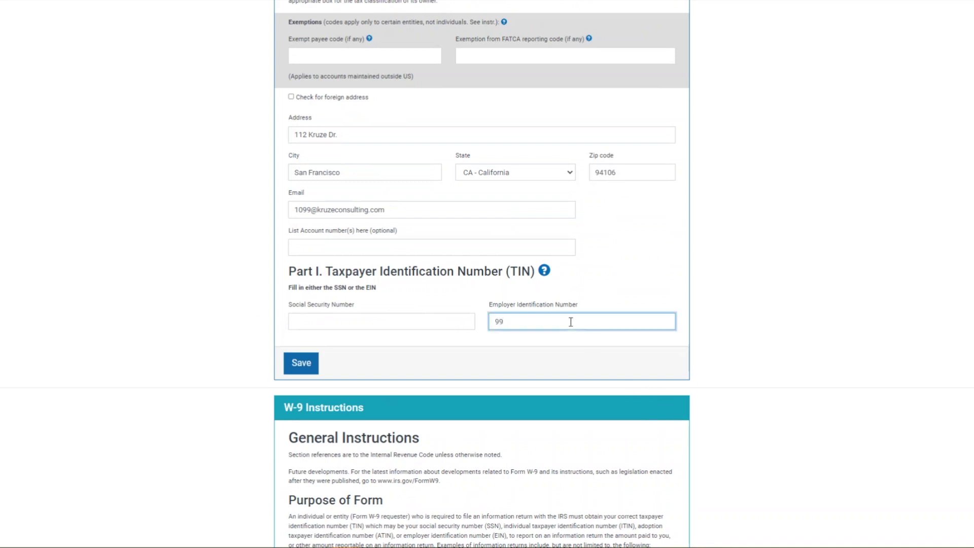
pyautogui.write('-9887777')
pyautogui.click(526, 393)
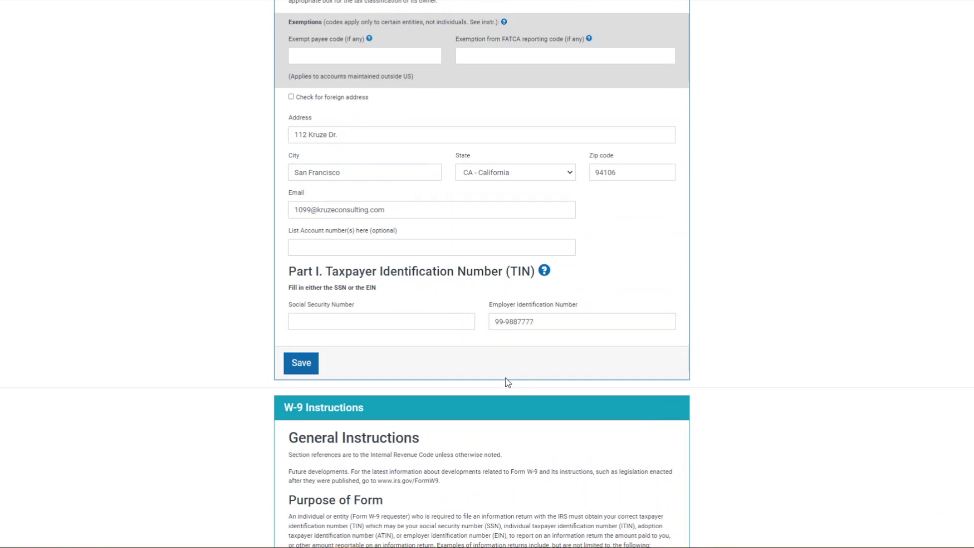
pyautogui.click(307, 368)
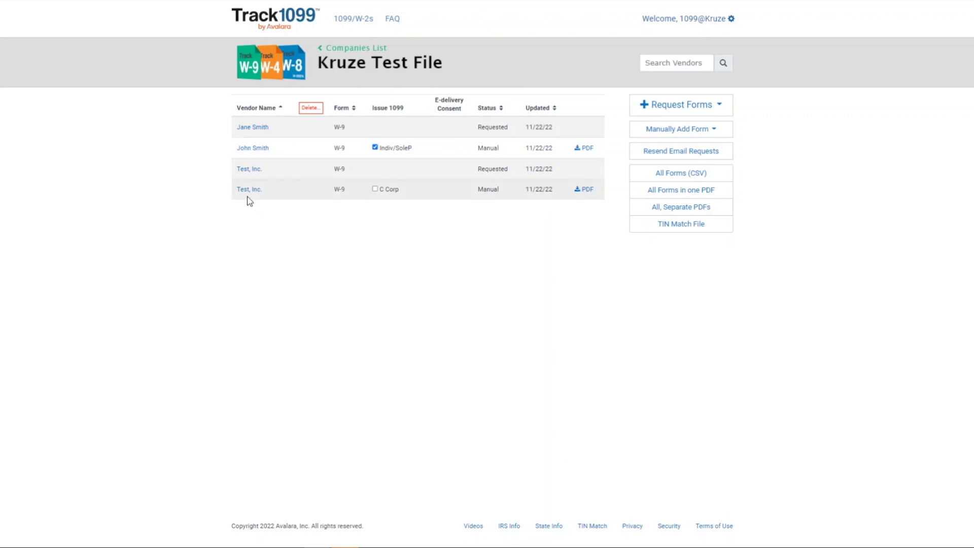
# - Mark the manual Test, Inc. W-9 (C Corp) row to issue a 1099
pyautogui.click(375, 188)
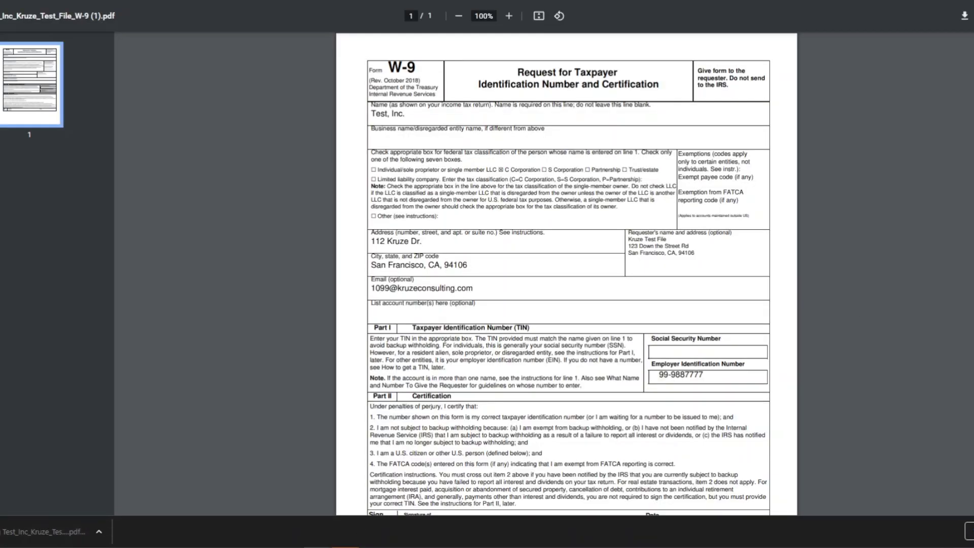
# - Scroll down the Test, Inc. W-9 PDF to review its C Corporation, address and EIN details
pyautogui.scroll(-2, 481, 171)
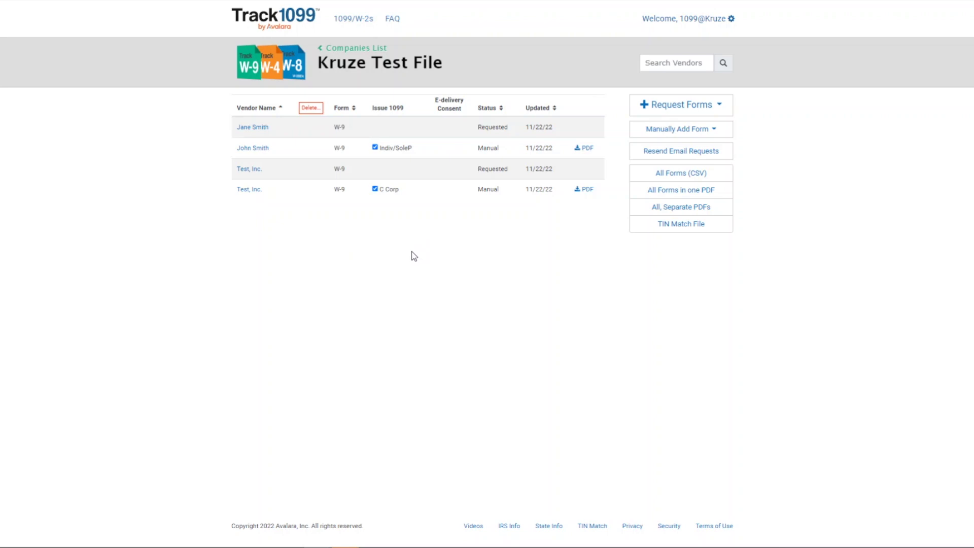
# - Show the Manually Add Form choices: W-9, W-4, W-8BEN and W-8BEN-E
pyautogui.click(707, 133)
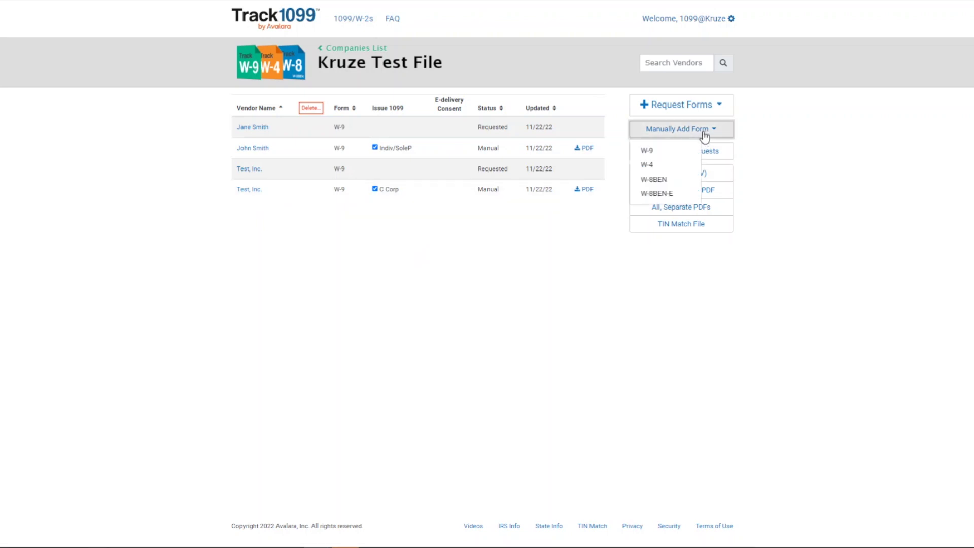